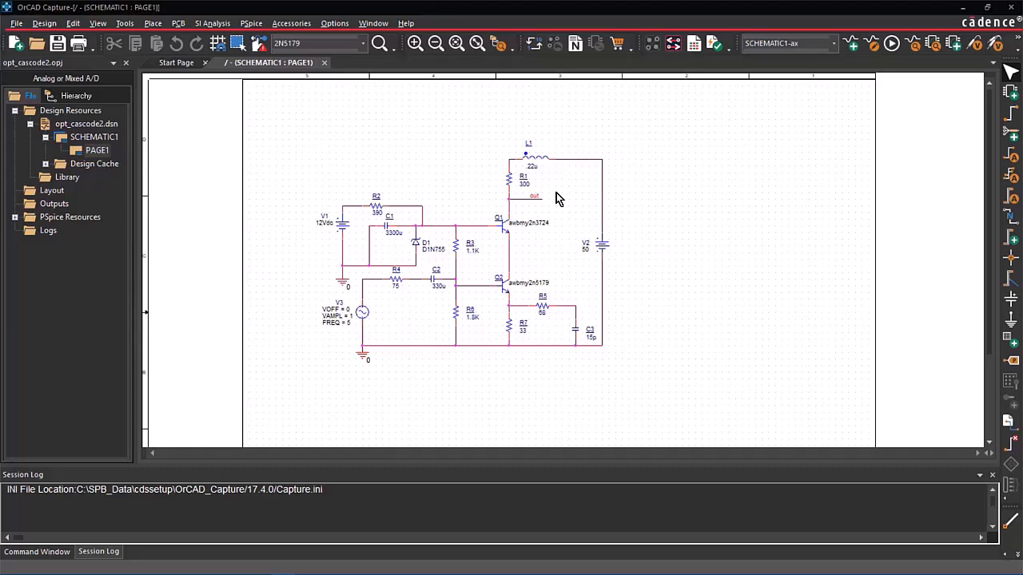
Check the AC sweep settings of the ax simulation profile, accept them and run the PSpice simulation.
left_click(252, 24)
left_click(263, 56)
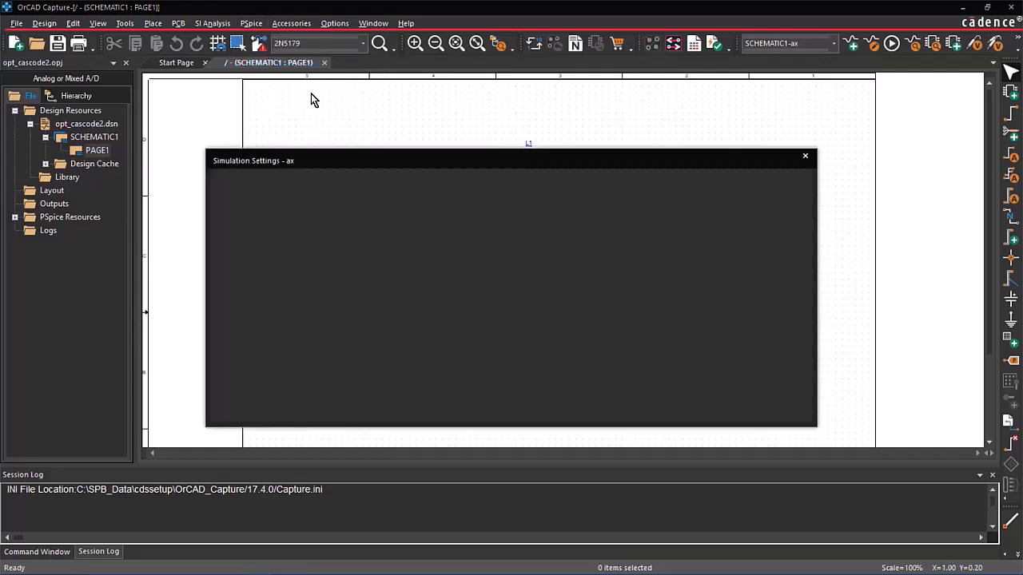
mouse_move(333, 159)
left_mouse_down()
mouse_move(521, 132)
mouse_move(529, 120)
left_mouse_up()
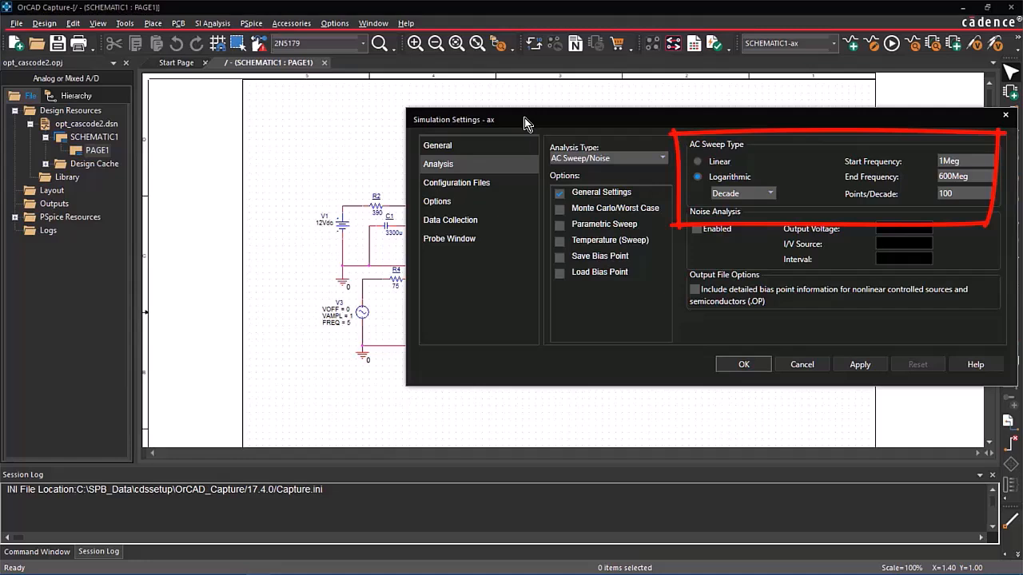
left_click(744, 364)
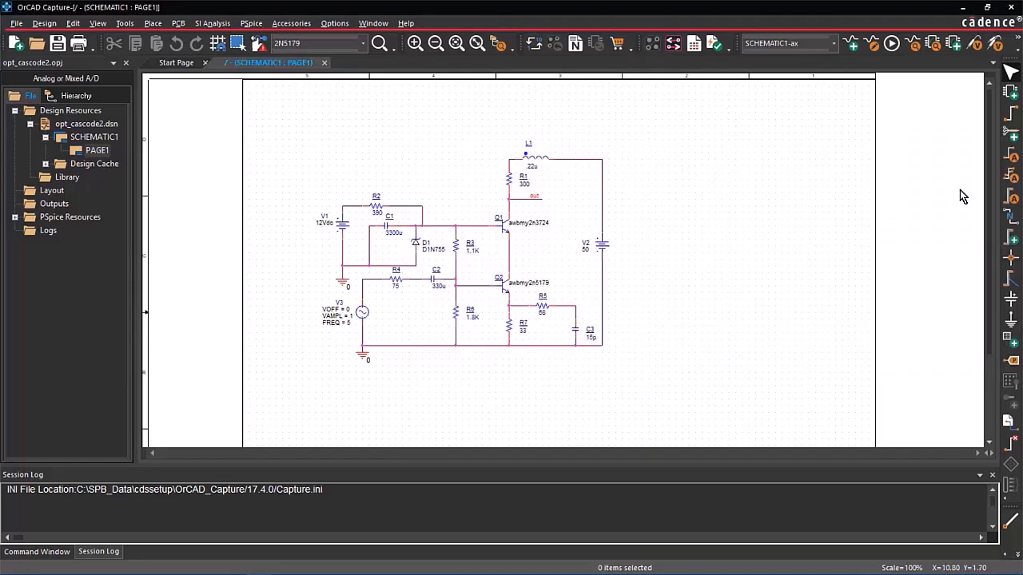
left_click(891, 44)
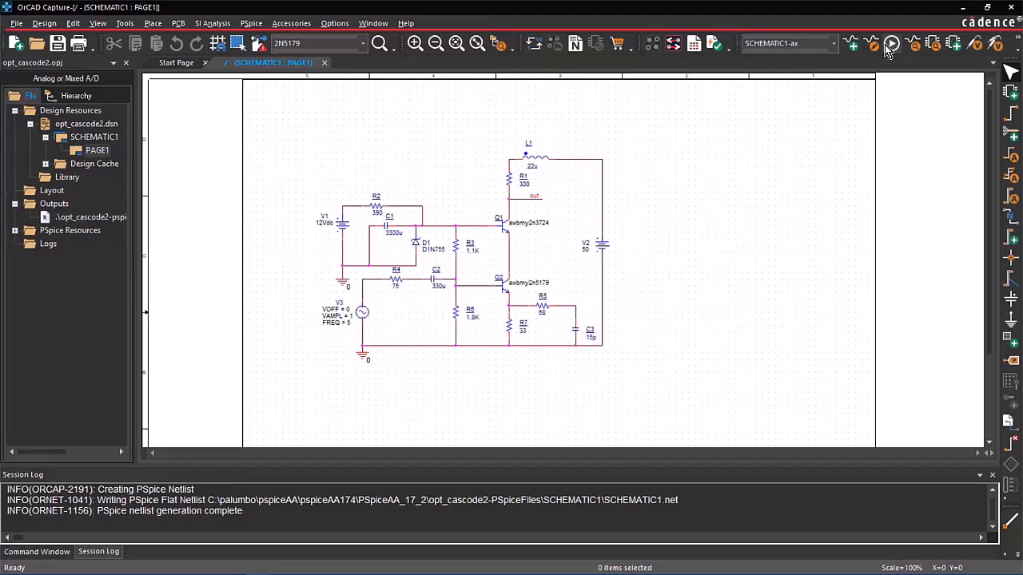
left_click(881, 49)
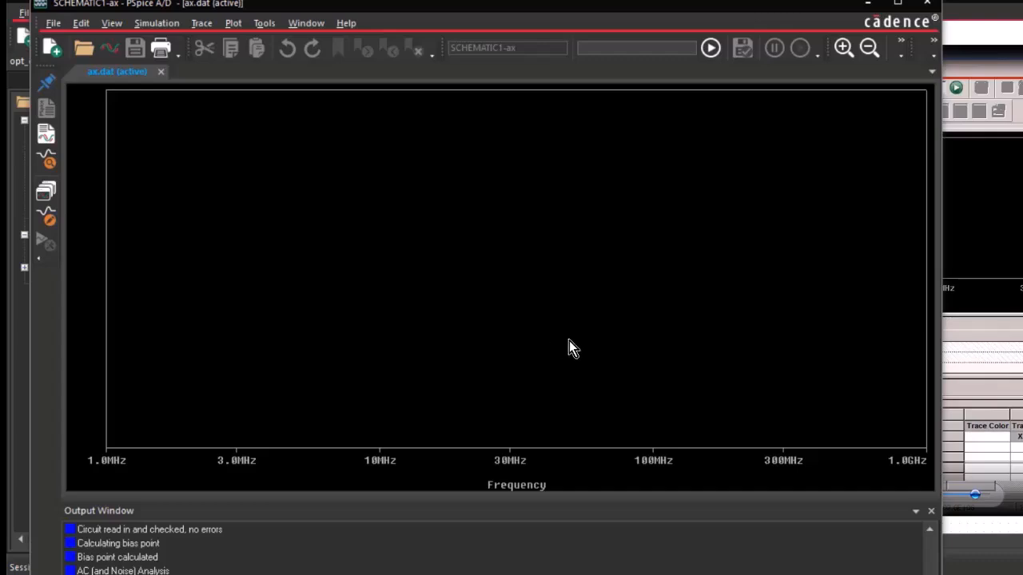
Evaluate the measurement Cutoff_Lowpass_3dB(V(out)) on the AC sweep results.
left_click(201, 23)
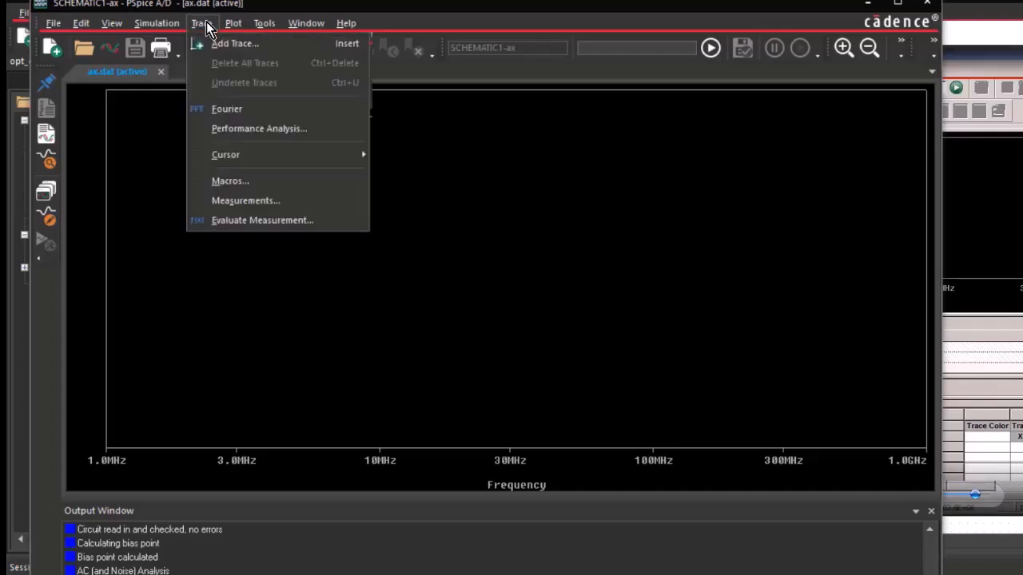
left_click(279, 220)
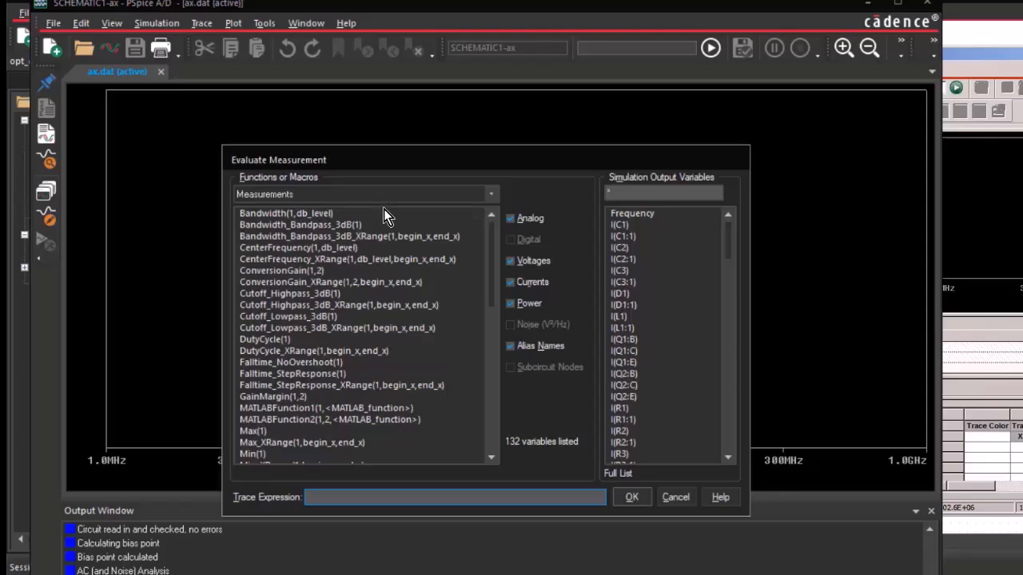
double_click(336, 318)
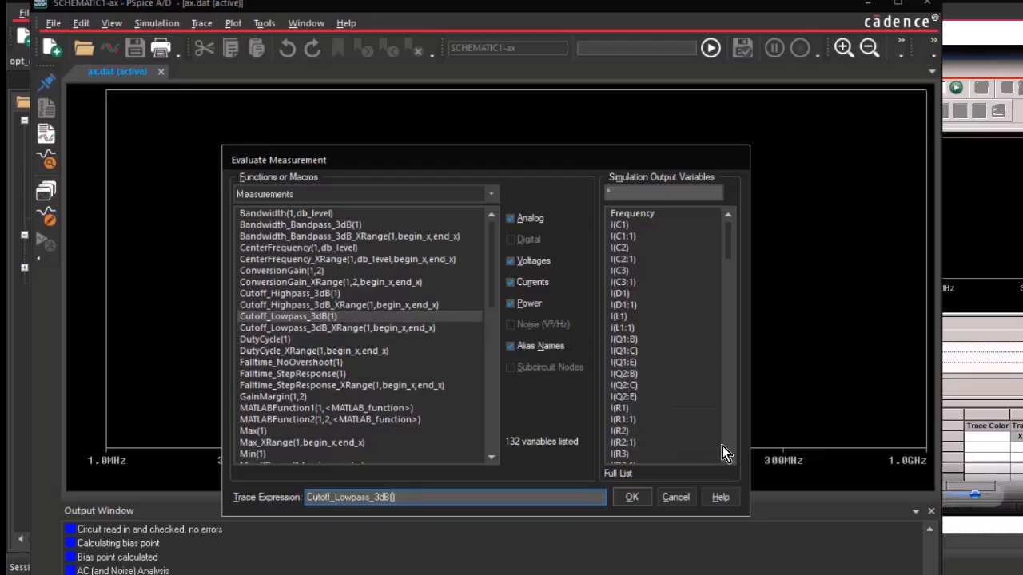
left_click_drag(728, 461, 729, 461)
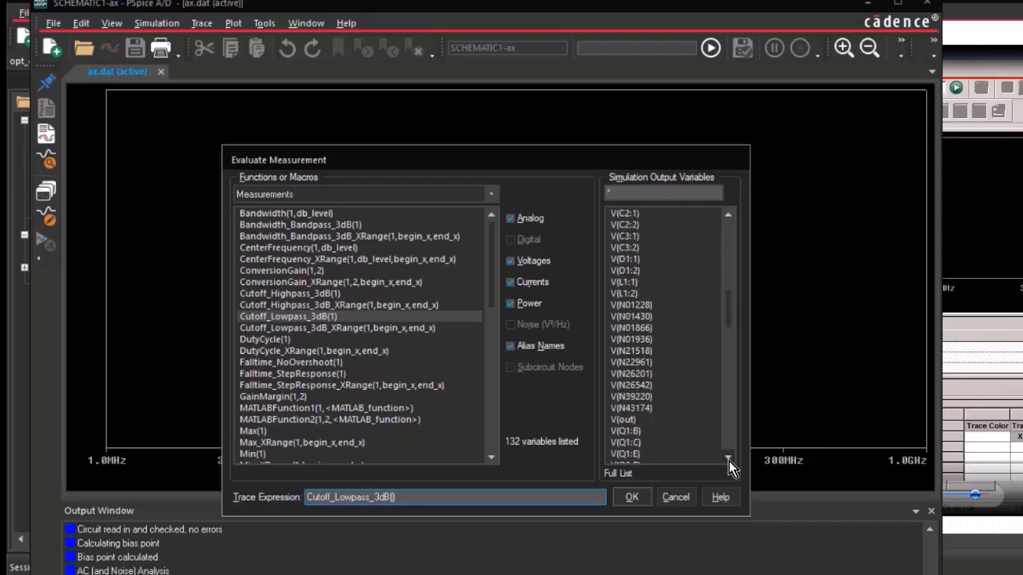
left_click(647, 422)
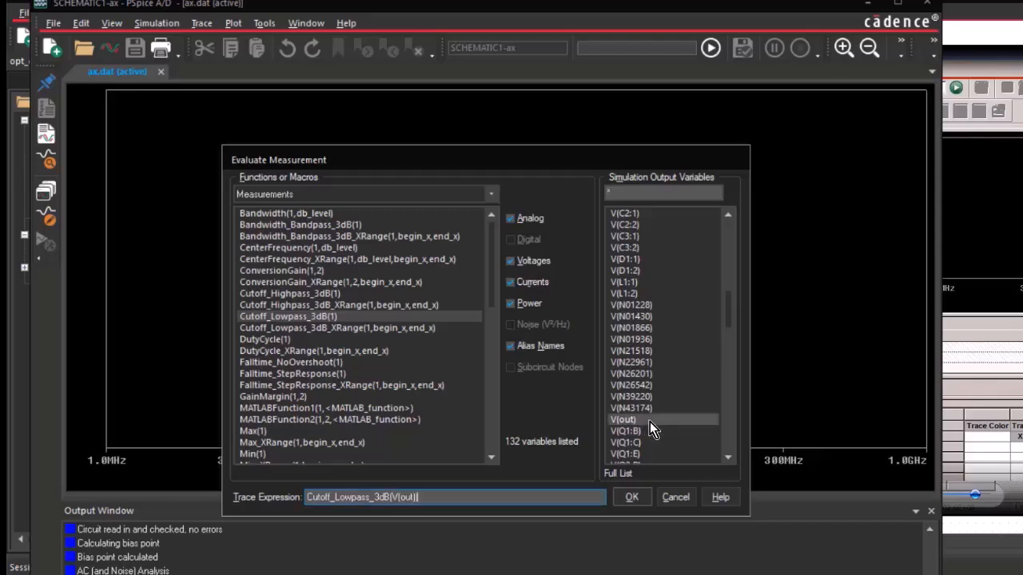
left_click(632, 497)
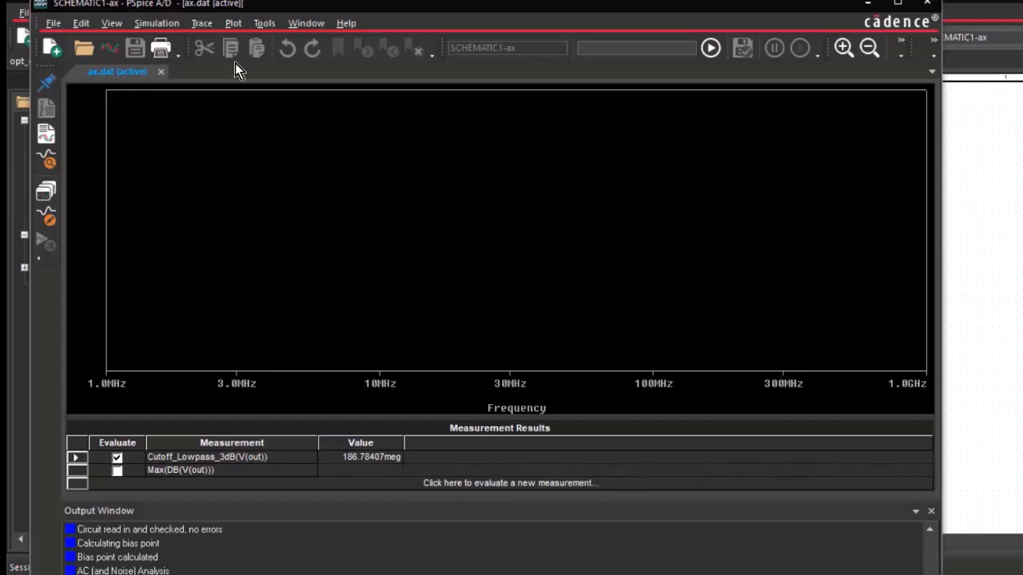
Evaluate a second measurement, Max(DB(V(out))), combining the Max measurement with the DB function on V(out).
left_click(201, 24)
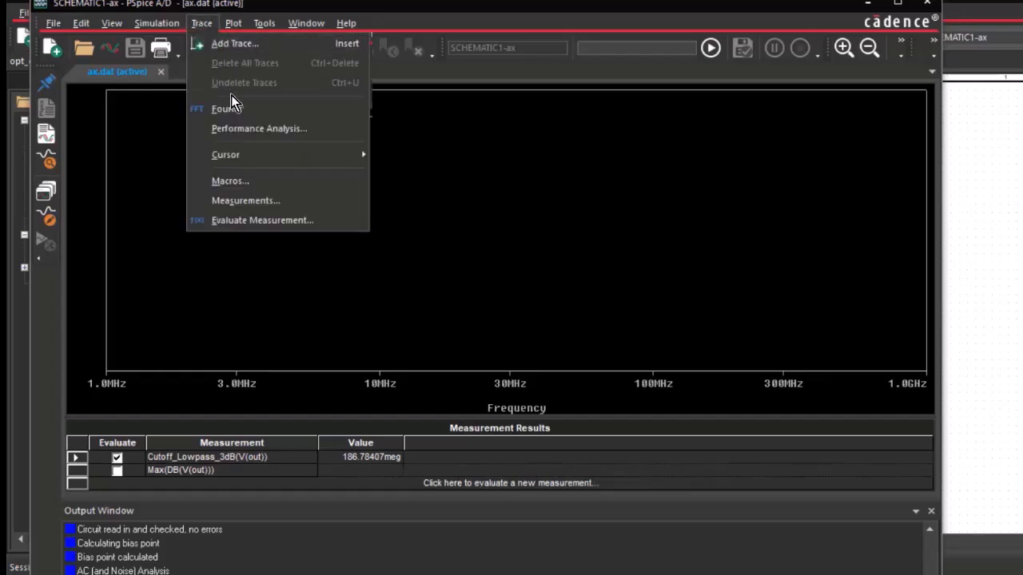
left_click(269, 219)
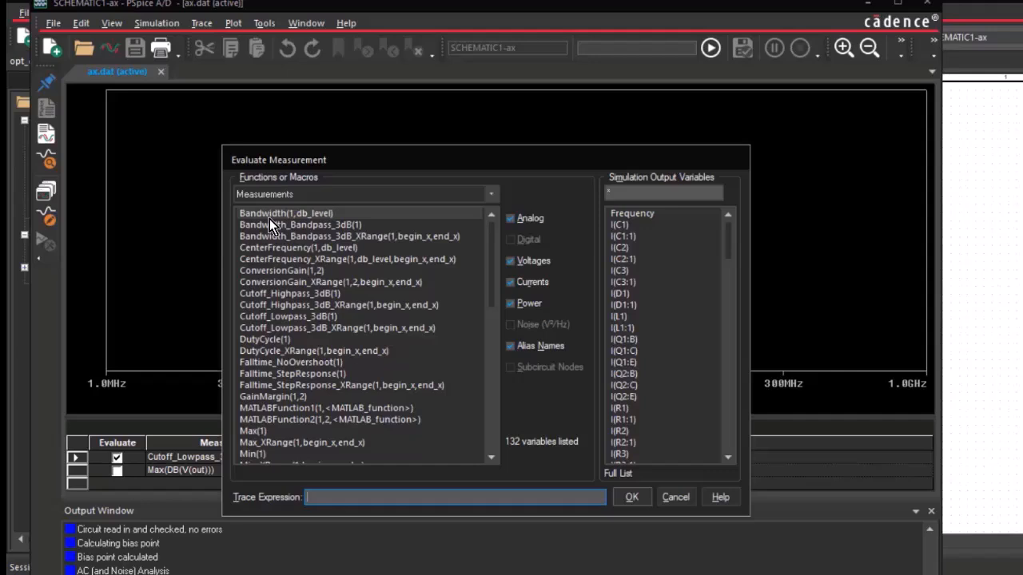
left_click(264, 430)
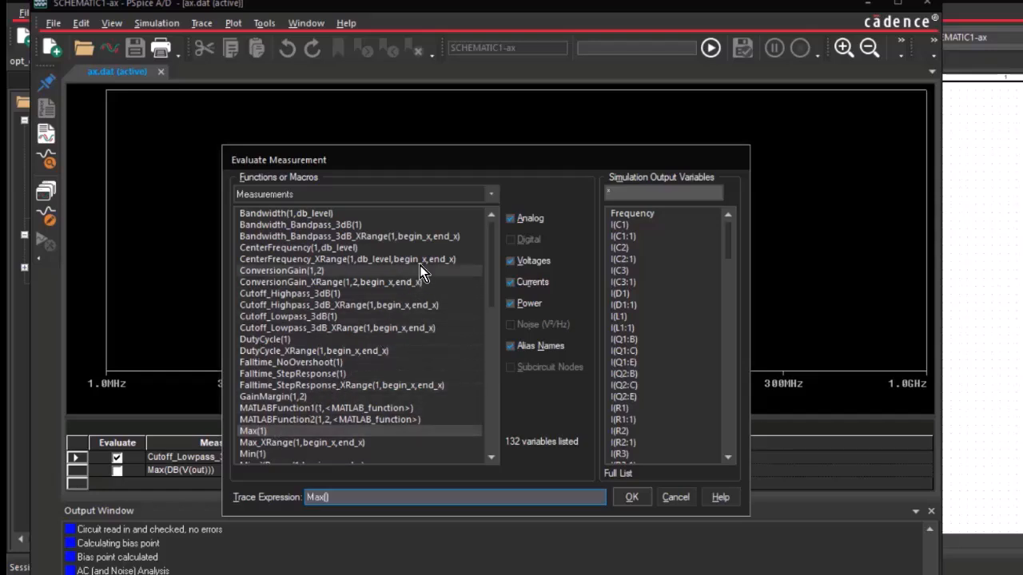
left_click(493, 196)
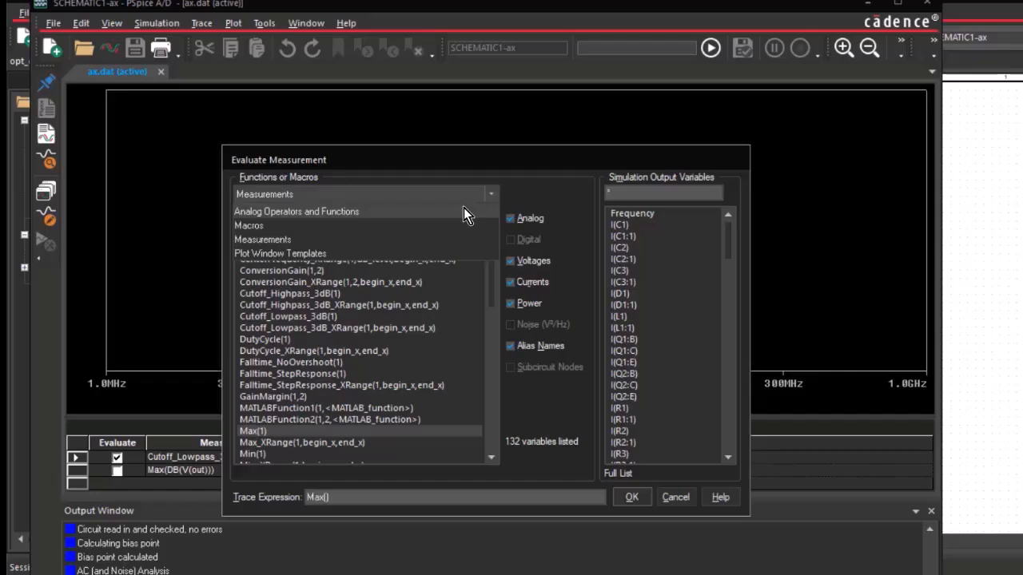
left_click(464, 213)
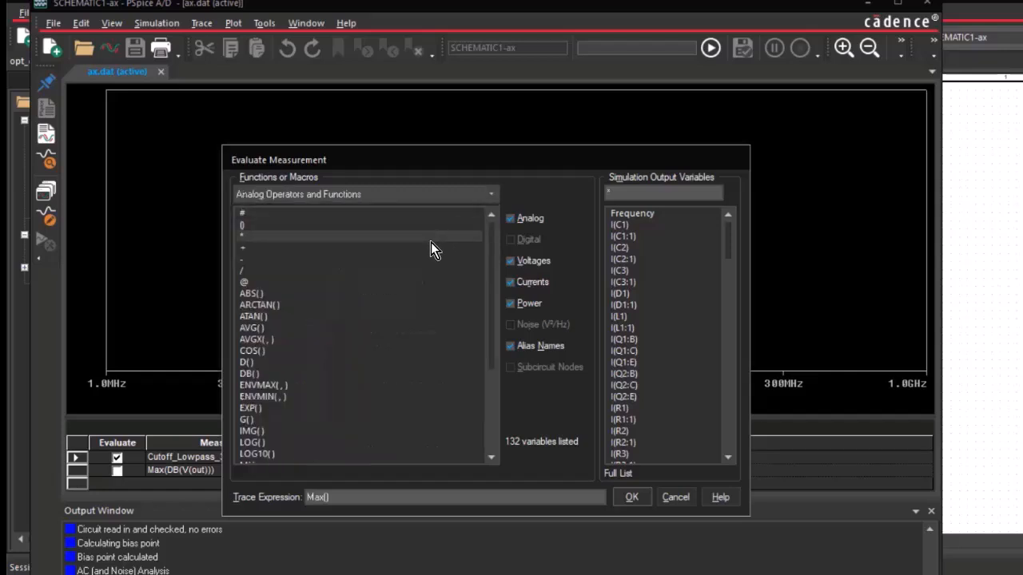
left_click(275, 375)
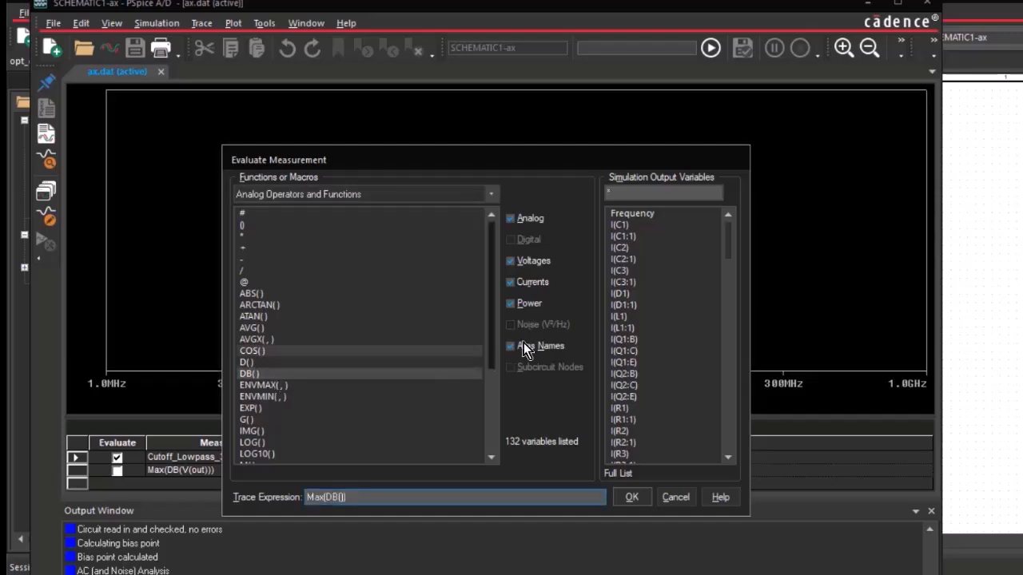
left_click_drag(733, 246, 732, 334)
left_click(637, 307)
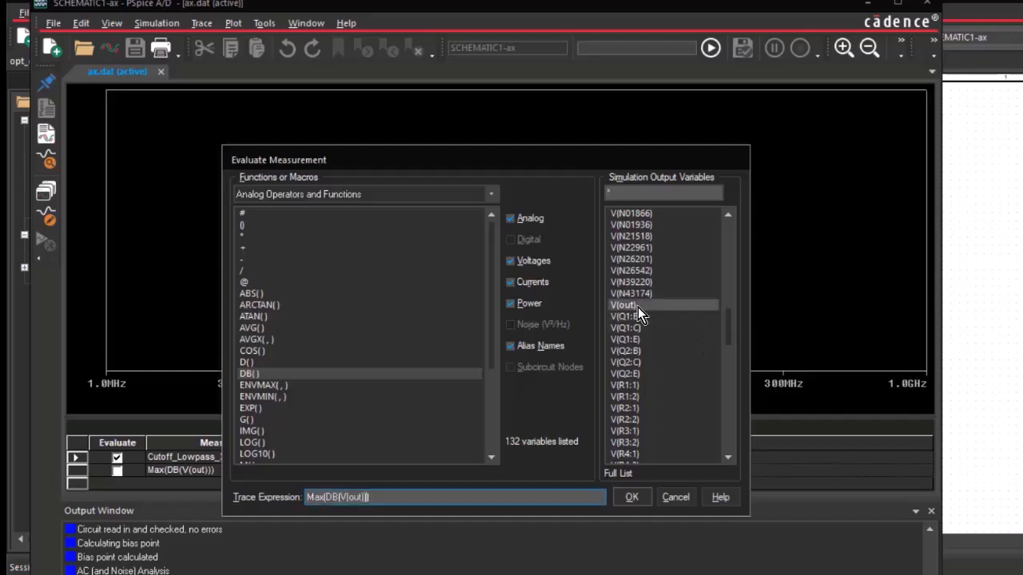
left_click(628, 498)
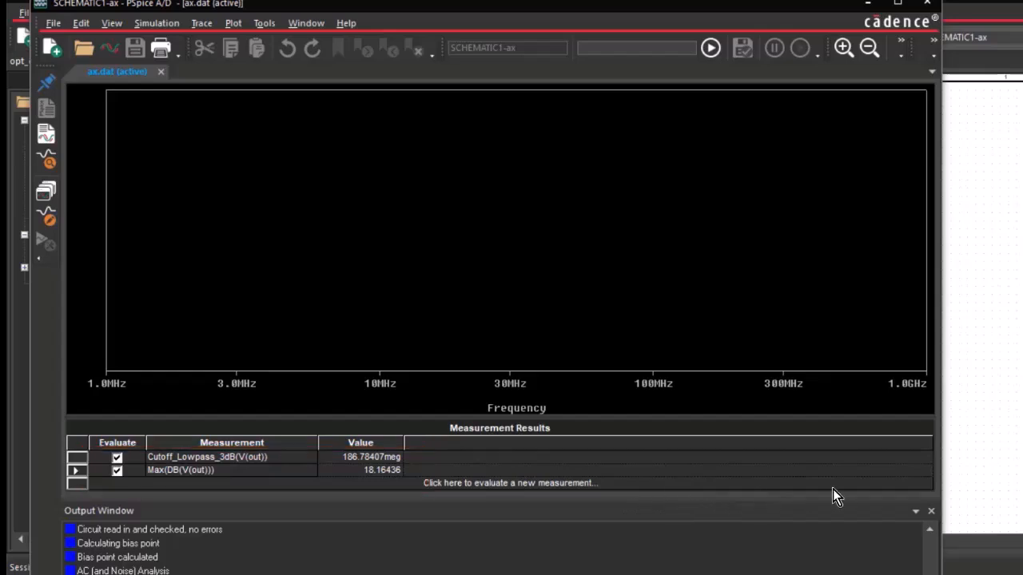
Return to the cascode schematic in OrCAD Capture and launch the Optimizer from PSpice Advanced Analysis.
left_click(999, 350)
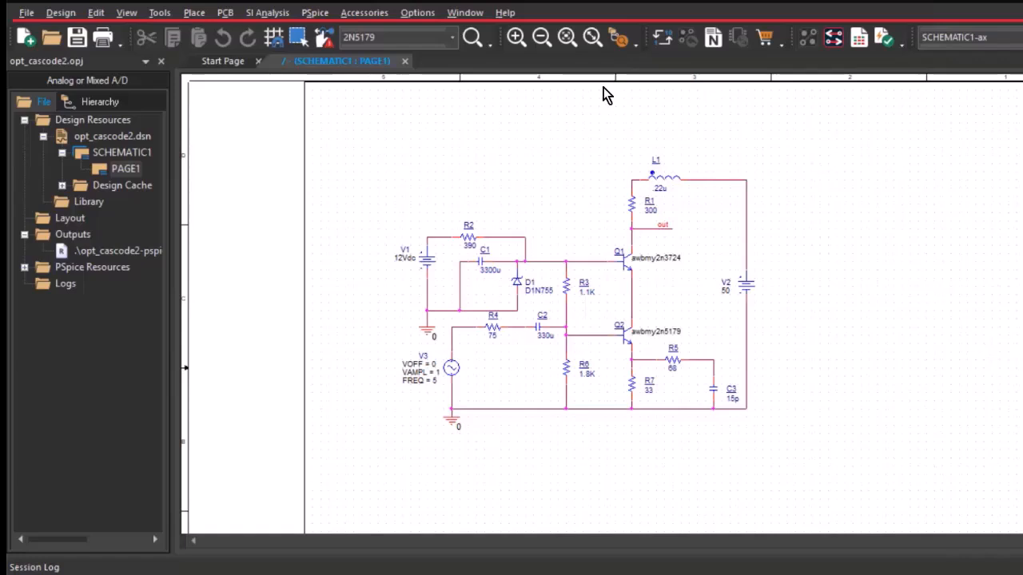
left_click(315, 12)
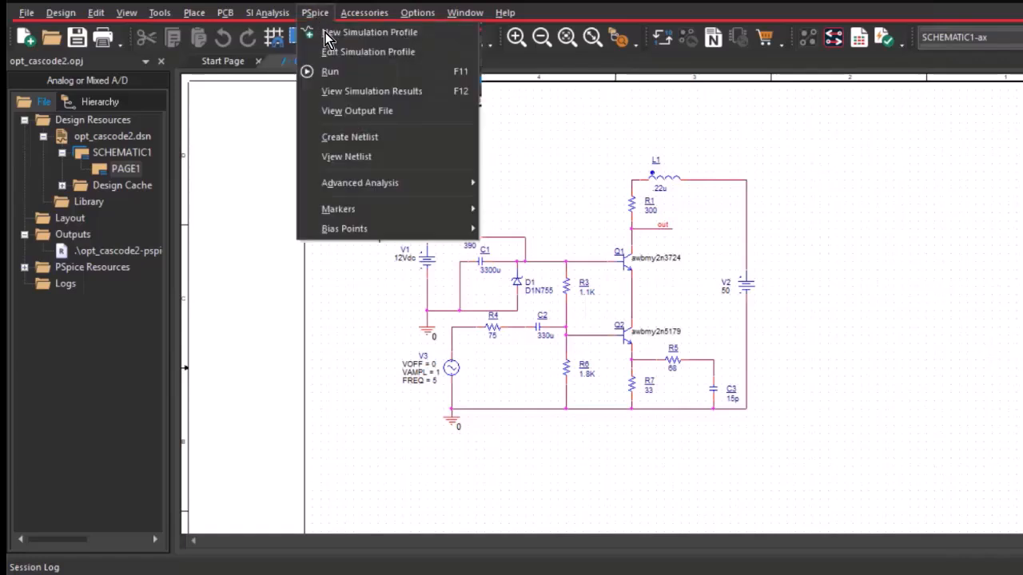
mouse_move(389, 183)
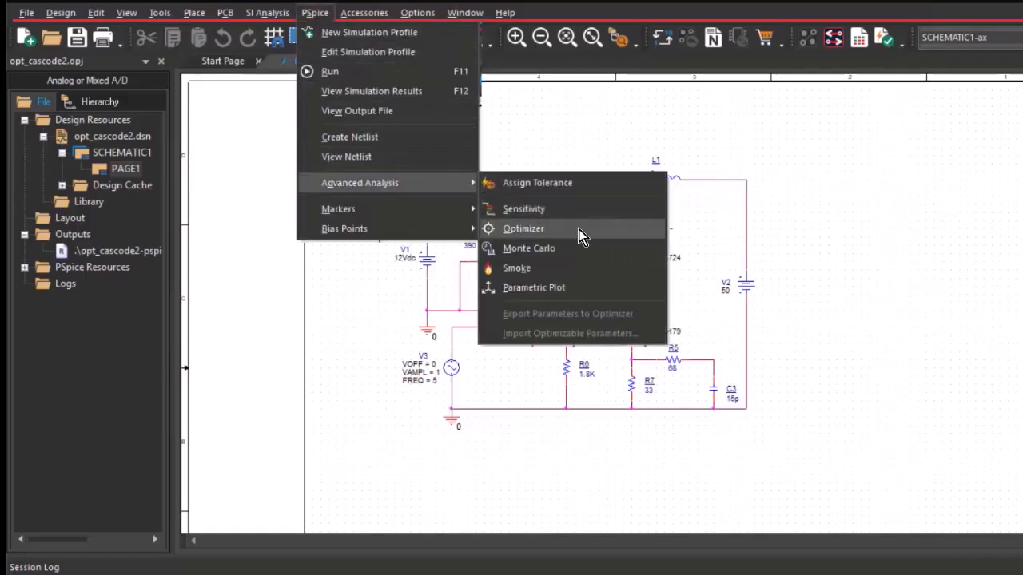
left_click(524, 228)
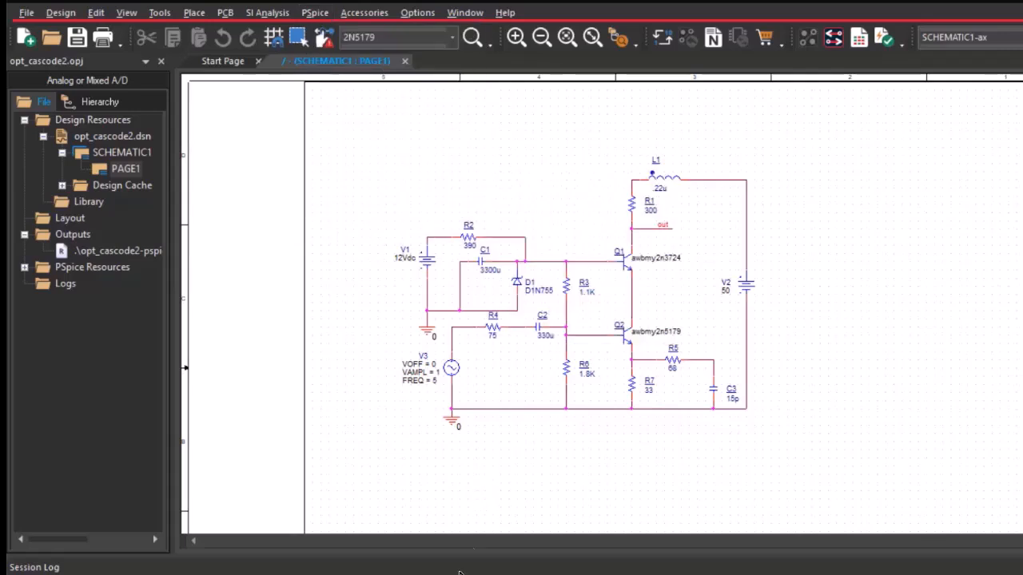
left_click(614, 311)
left_click(772, 329)
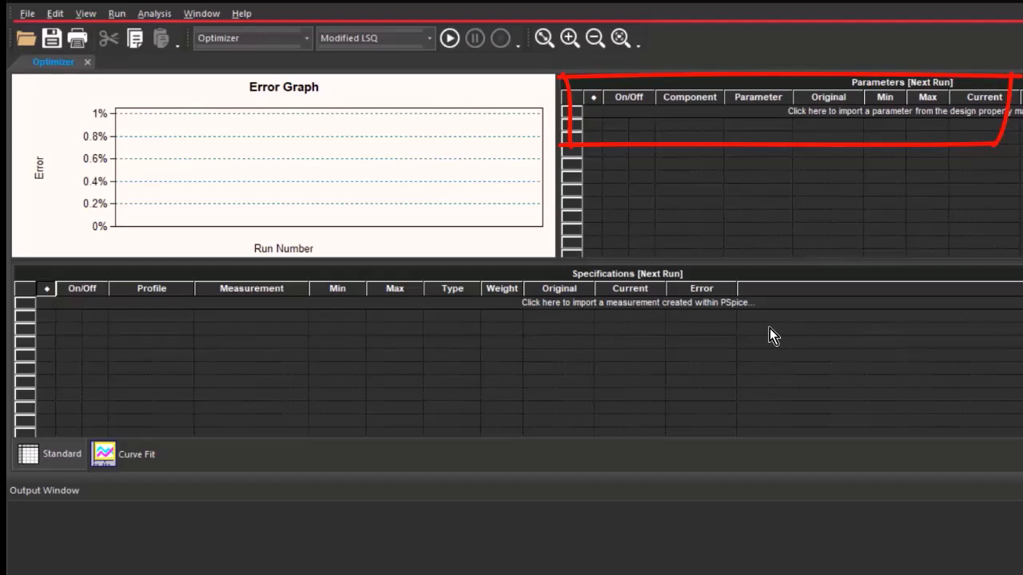
Import the Value parameters of components R7, R3, R1 and C3 into the Optimizer's parameter table.
left_click(847, 111)
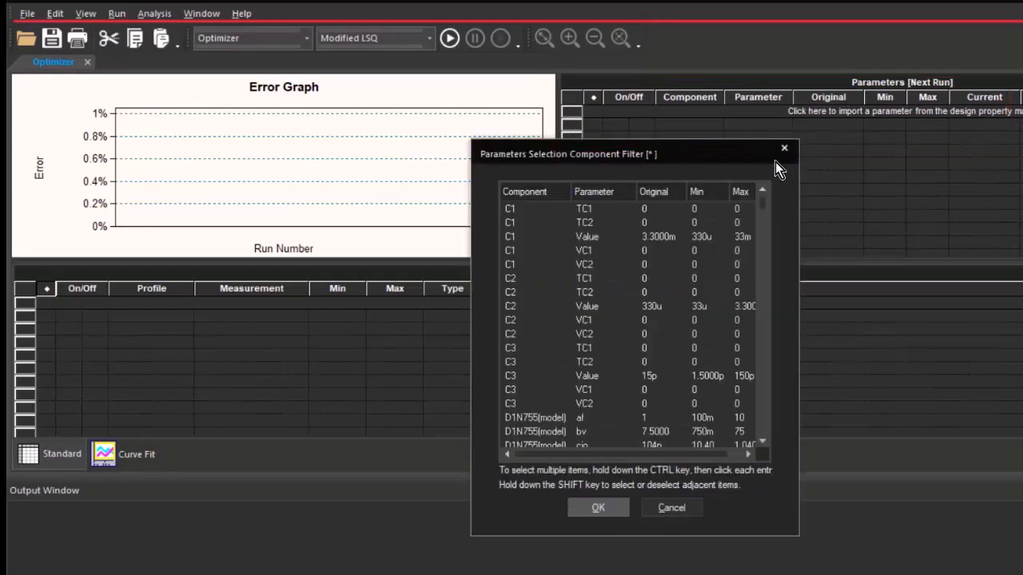
left_click(585, 239)
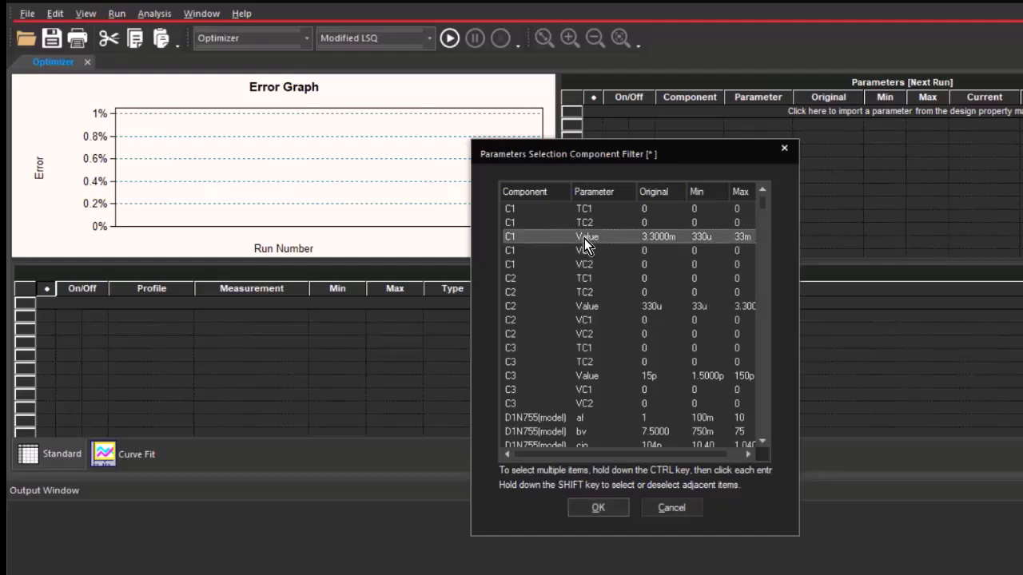
scroll(645, 298, "down", 9)
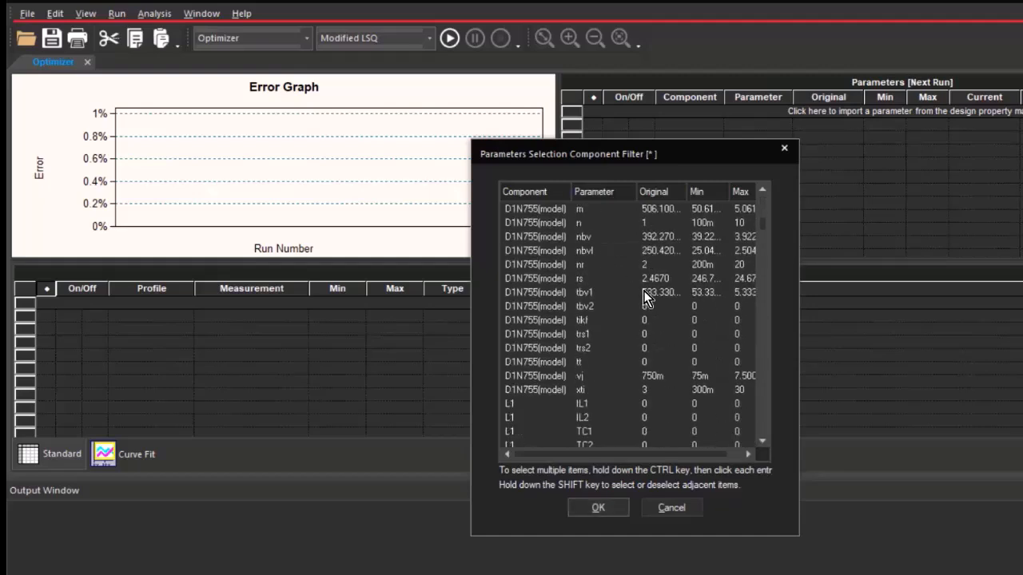
scroll(646, 298, "down", 15)
scroll(646, 298, "down", 20)
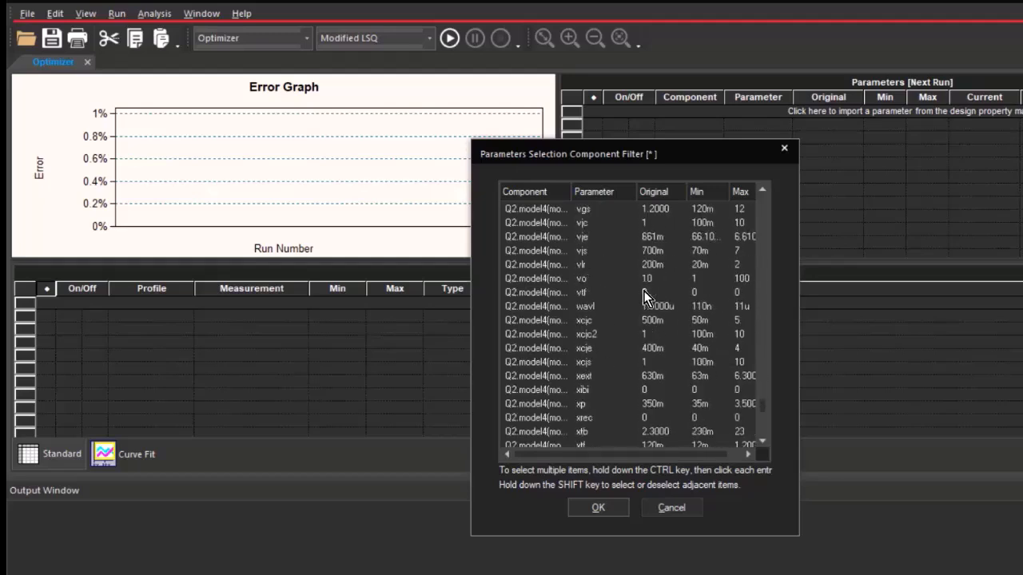
scroll(646, 297, "down", 10)
scroll(547, 289, "up", 4)
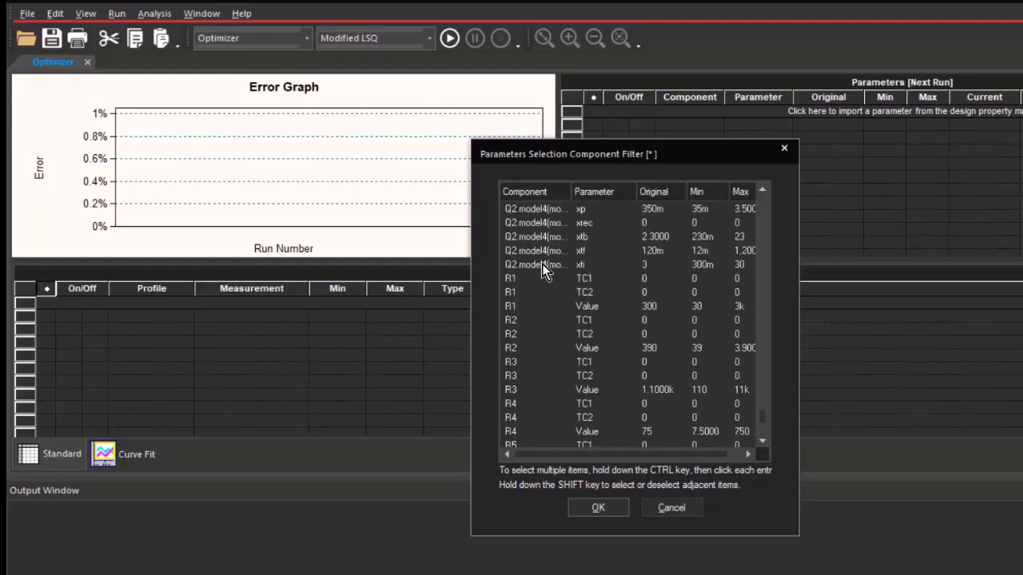
left_click(588, 306)
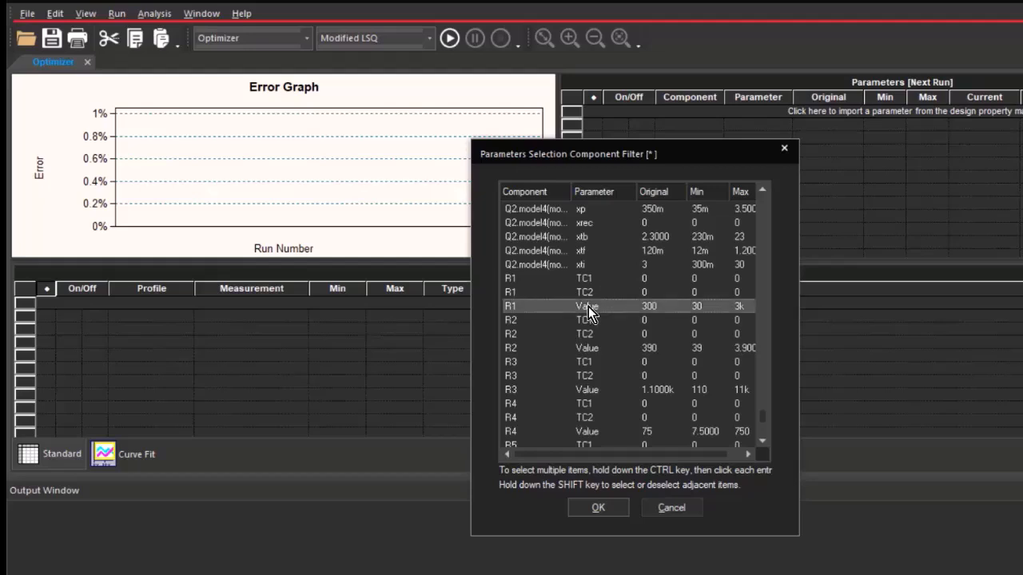
left_click(589, 392, "ctrl")
scroll(595, 391, "down", 2)
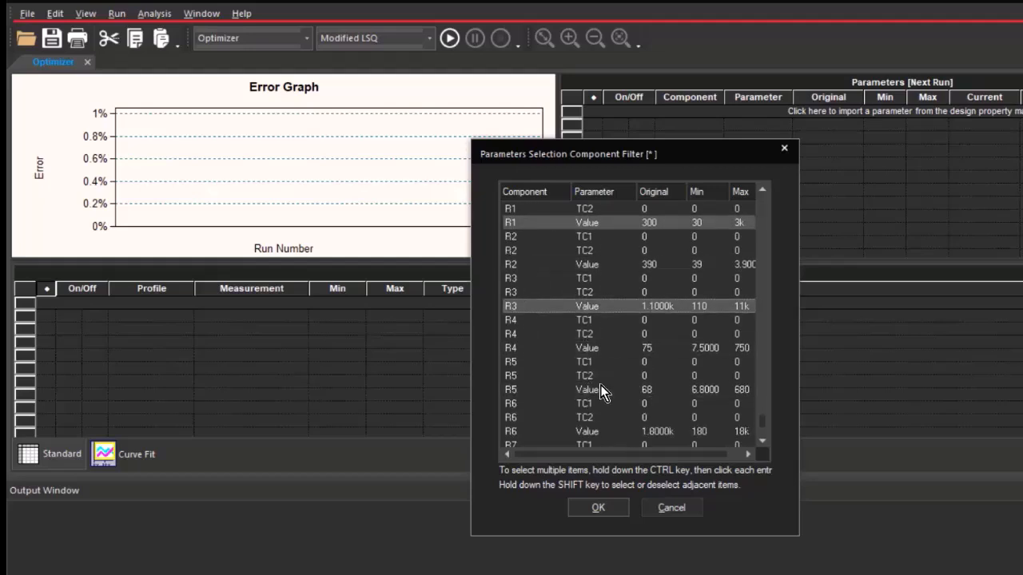
scroll(601, 391, "down", 1)
left_click(596, 434, "ctrl")
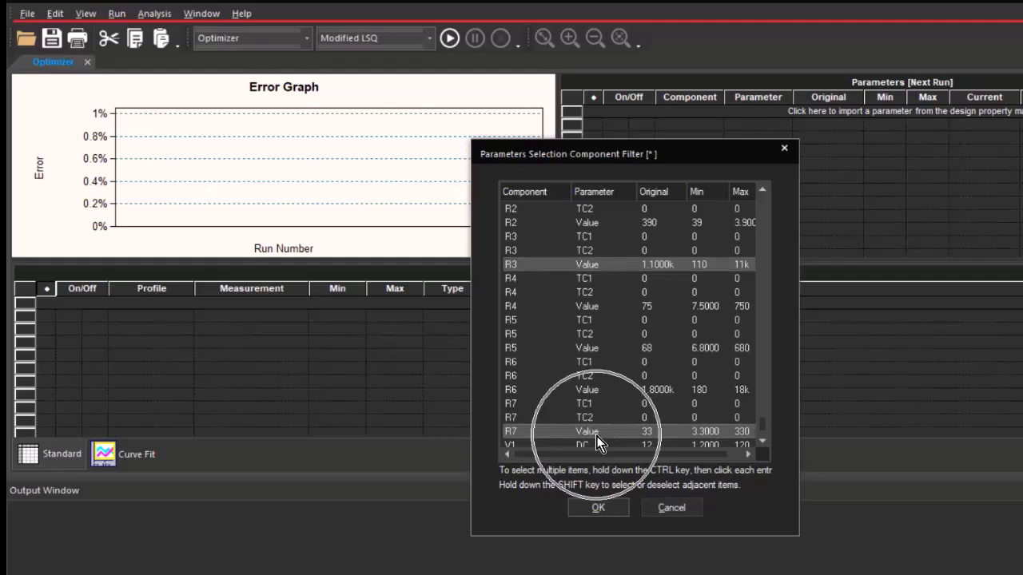
left_click(624, 512)
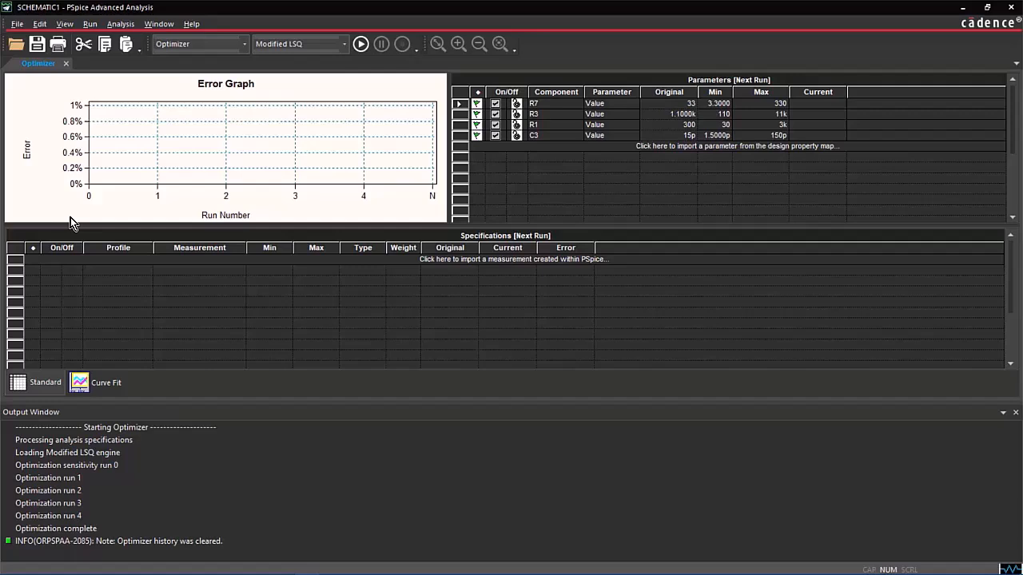
Import the ax.sim measurements Cutoff_Lowpass_3dB(V(out)) and Max(DB(V(out))) into the Optimizer's specifications table.
left_click(117, 26)
mouse_move(144, 54)
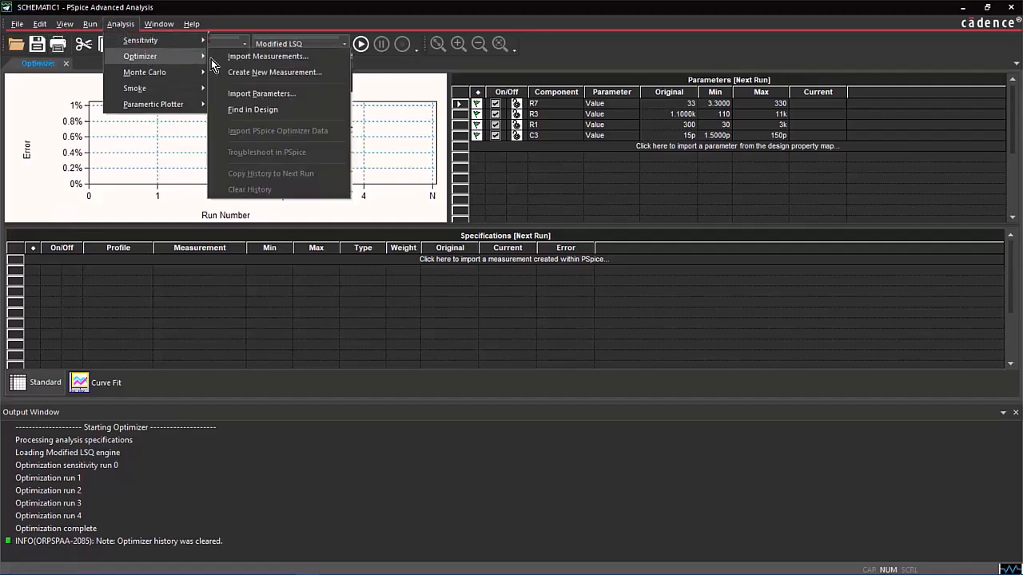
left_click(238, 57)
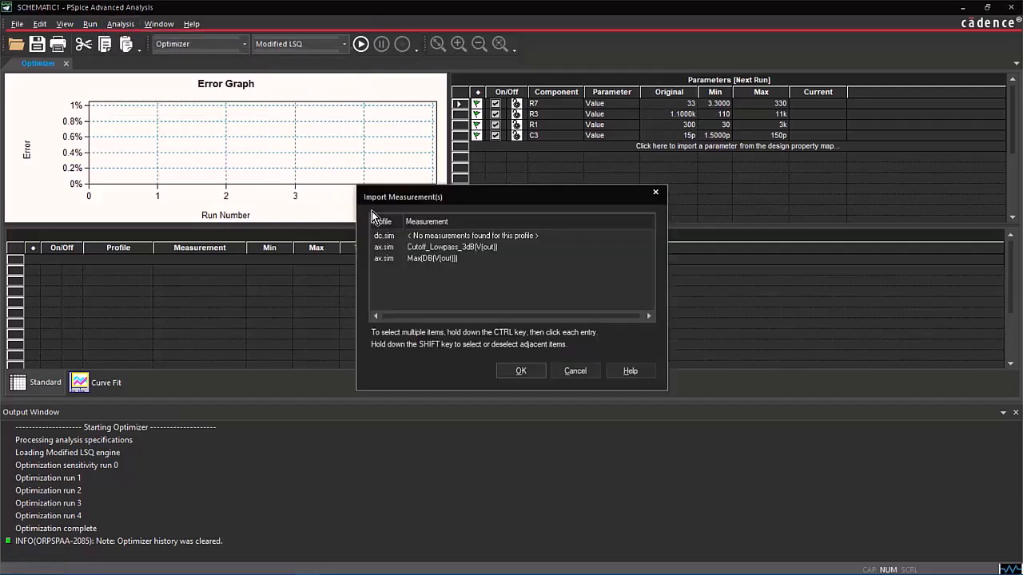
left_click(476, 249)
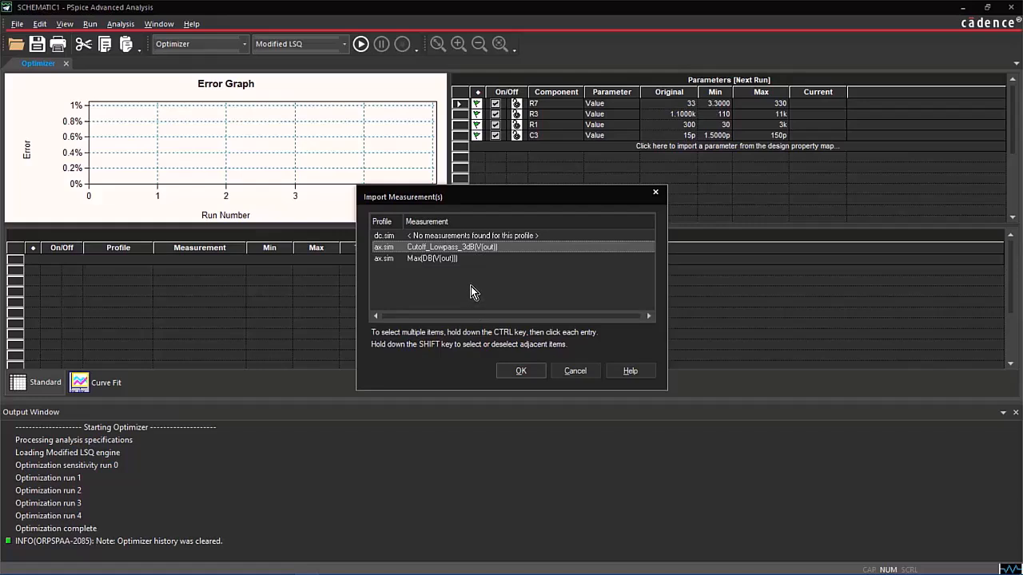
left_click(483, 260, "ctrl")
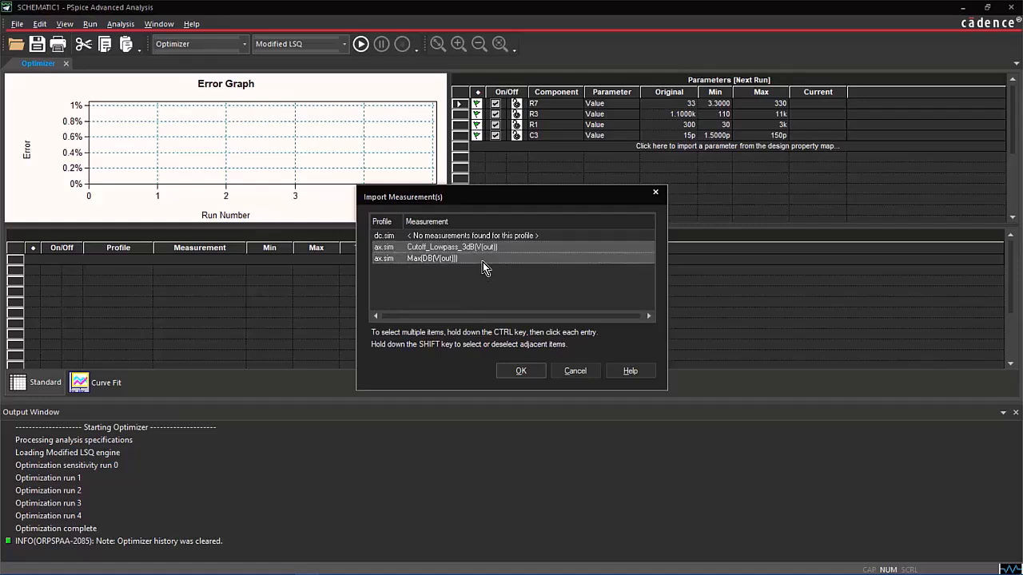
left_click(519, 372)
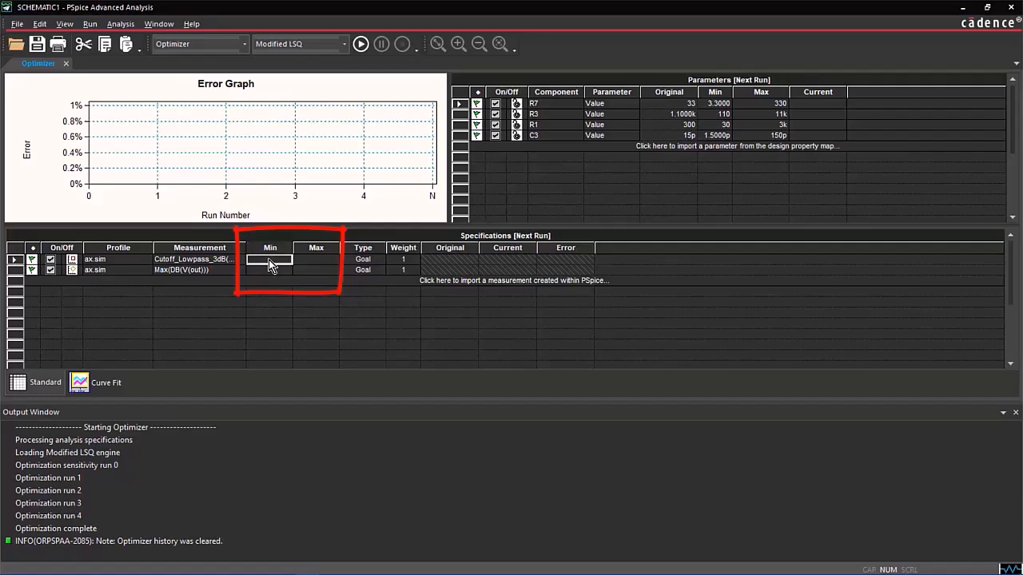
Set the minimum specification to 193meg for the Cutoff_Lowpass_3dB measurement and 32dB for the Max(DB(V(out))) measurement.
type("193")
type("meg")
type("32dB")
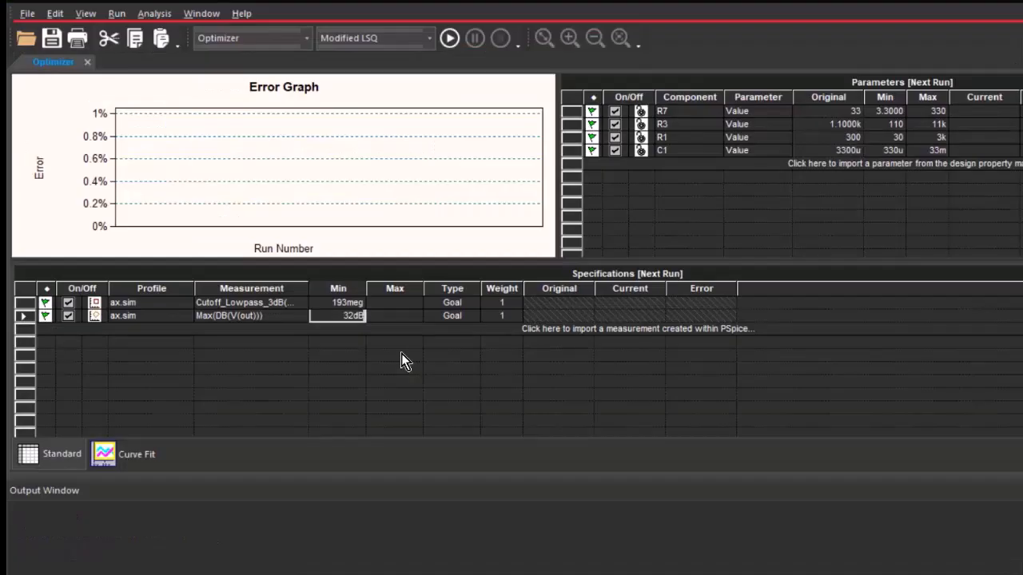
Accept the Optimizer profile settings with a maximum of 20 optimizations and run the optimization with the Modified LSQ engine.
left_click(53, 13)
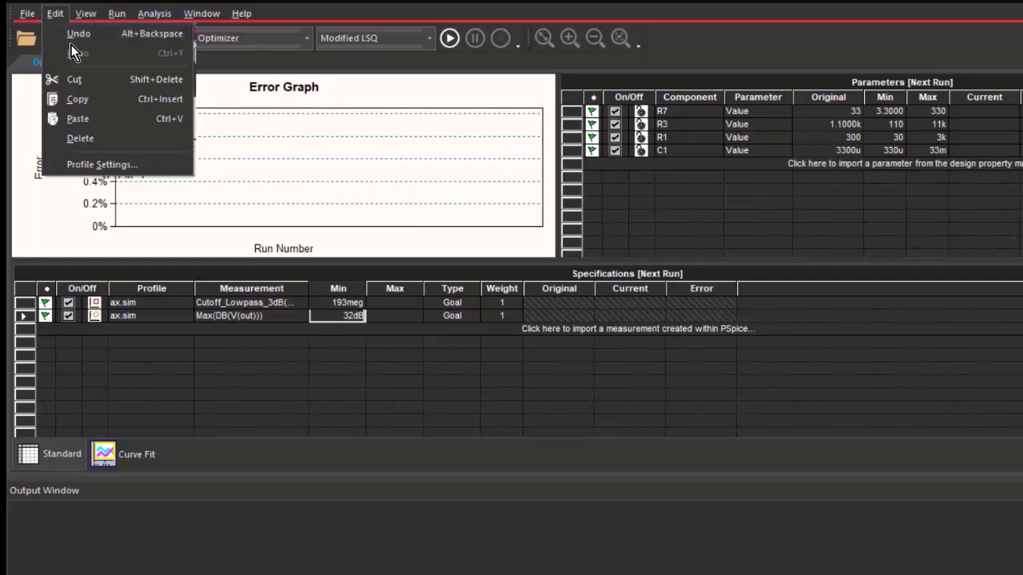
left_click(116, 164)
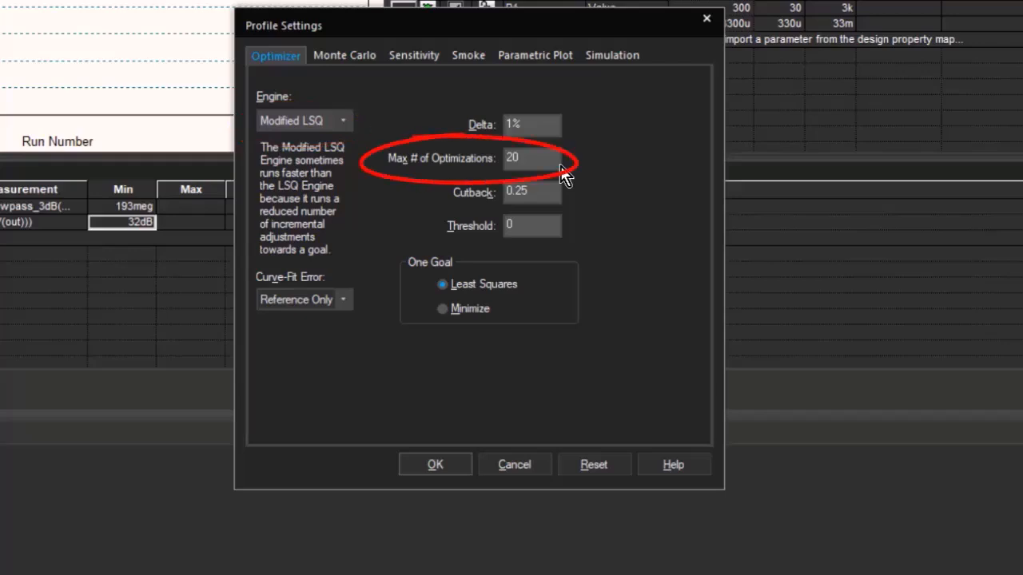
left_click(459, 465)
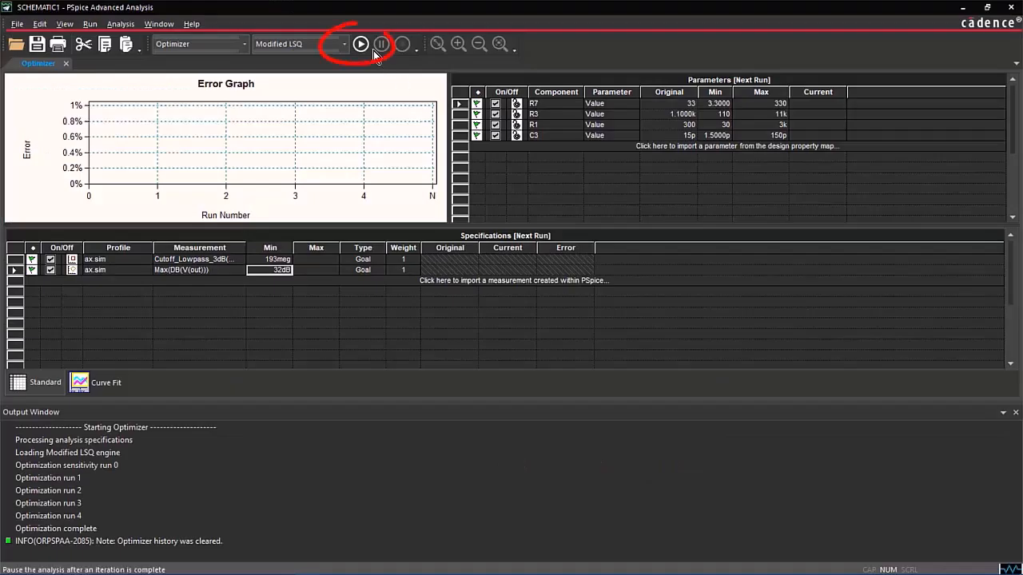
left_click(362, 45)
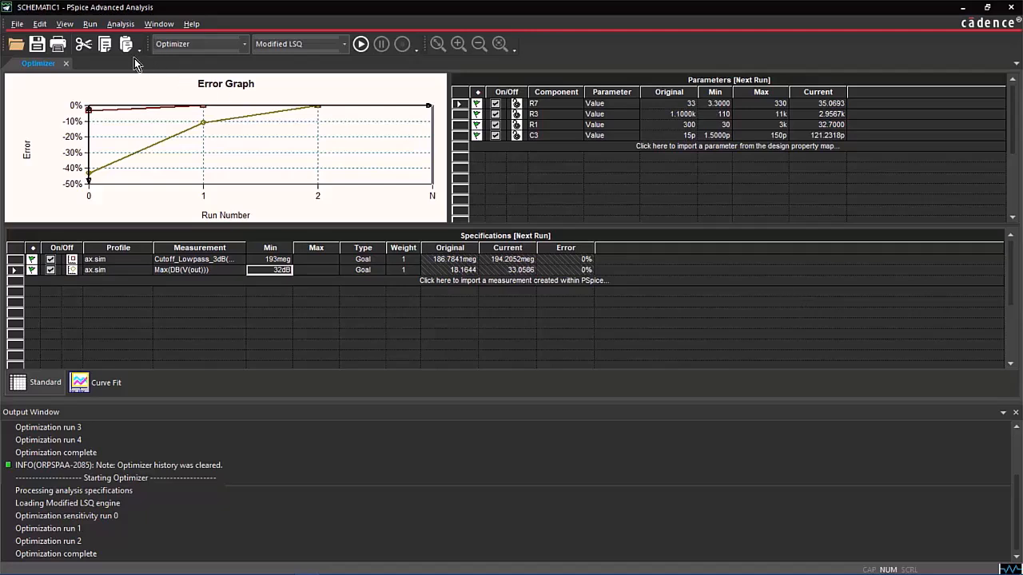
Change the Optimizer engine to Discrete in the profile settings.
left_click(39, 24)
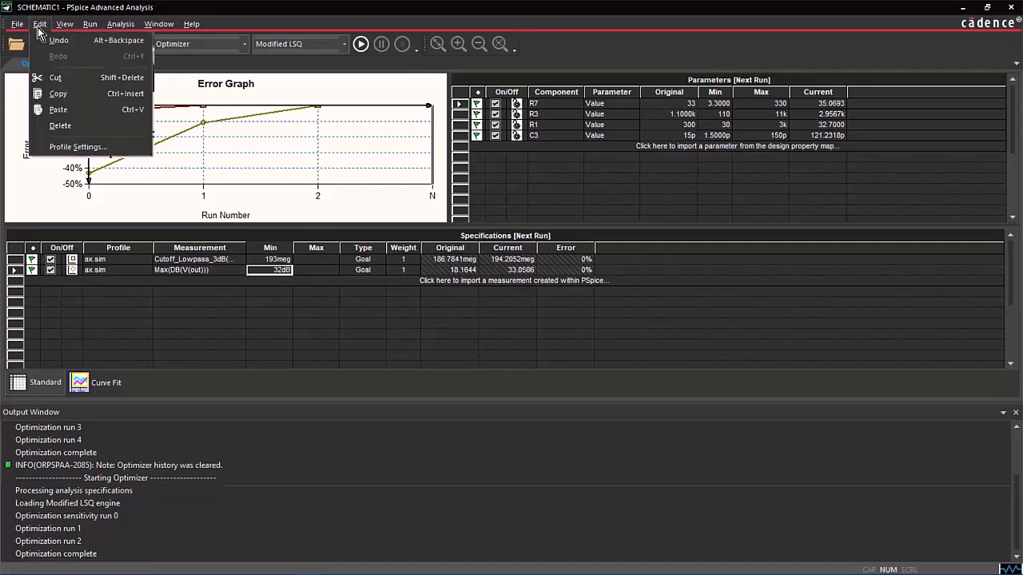
left_click(76, 147)
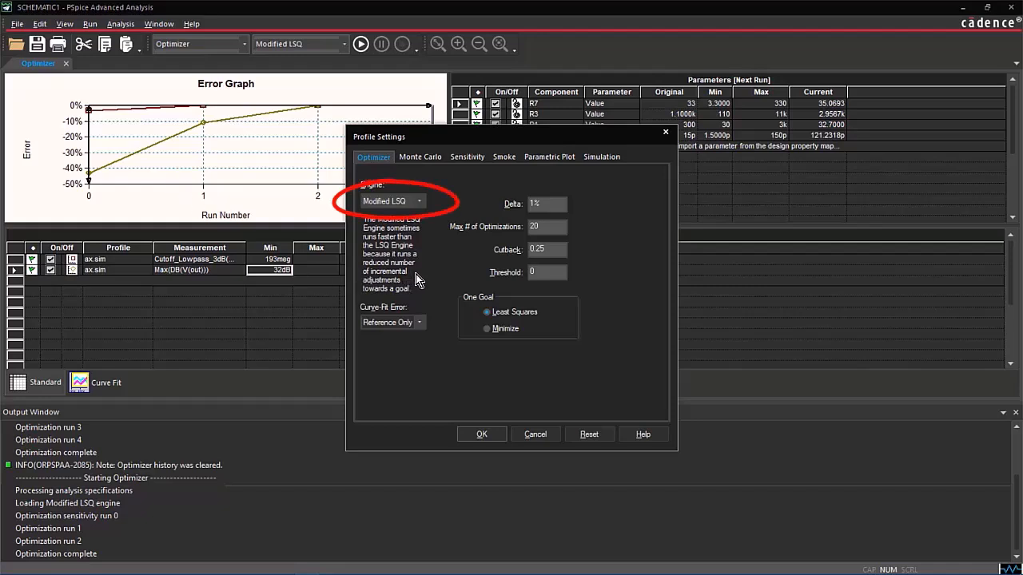
left_click(418, 200)
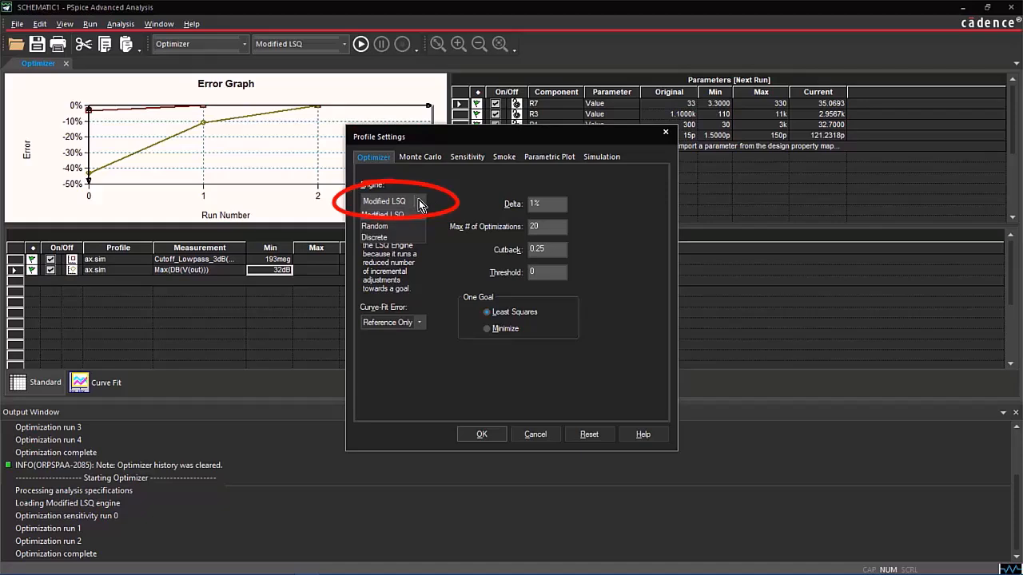
left_click(401, 237)
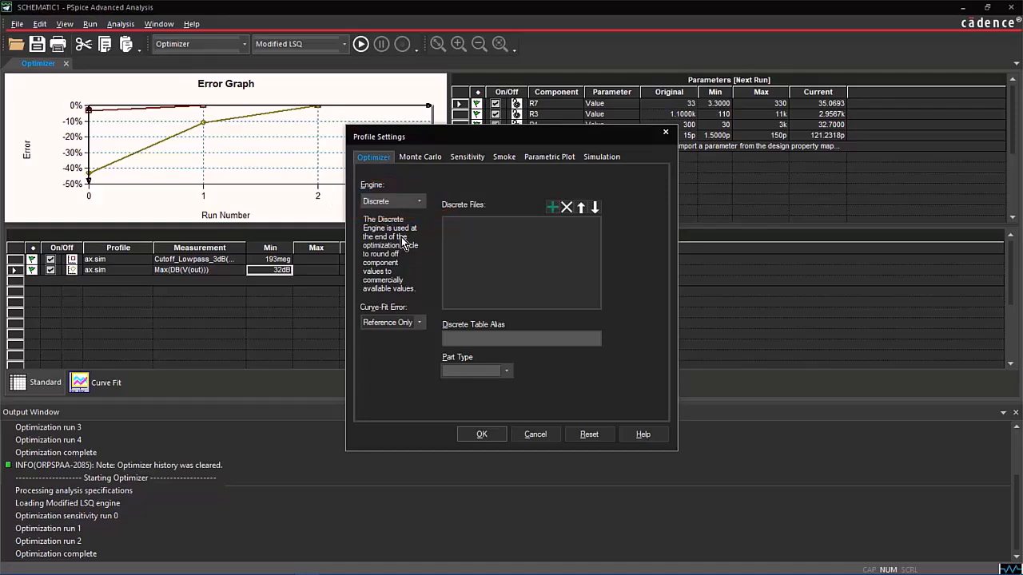
left_click(478, 434)
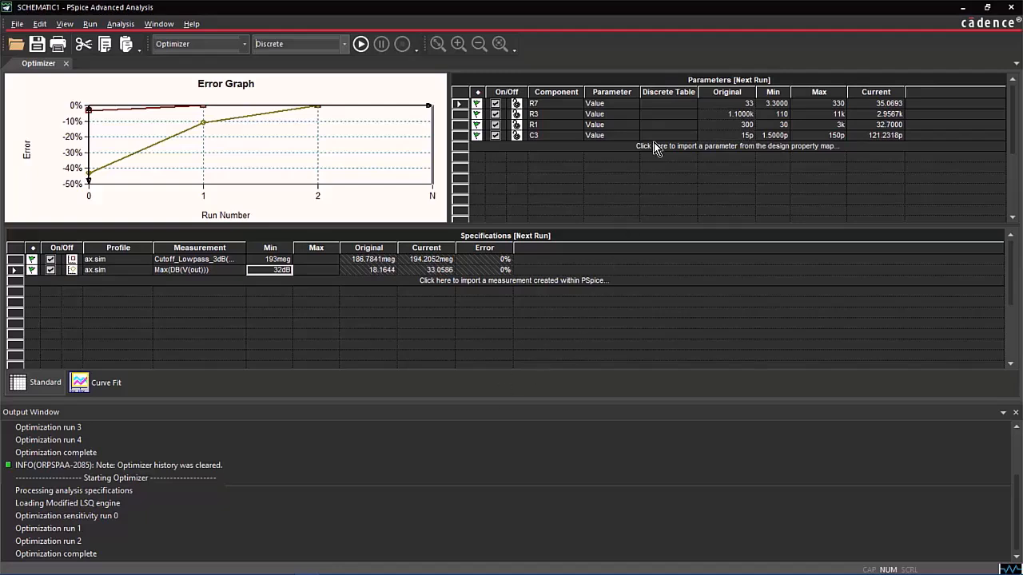
Assign the discrete table Resistor - 5% to R7, R3 and R1 and Capacitor to C3, and run the Discrete optimization.
left_click(679, 105)
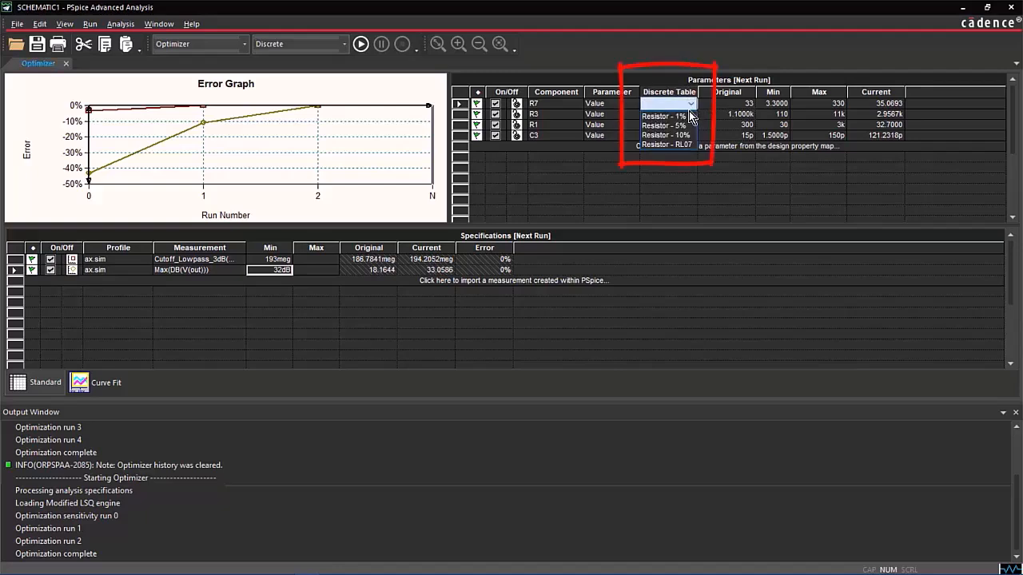
left_click(688, 126)
left_click(689, 116)
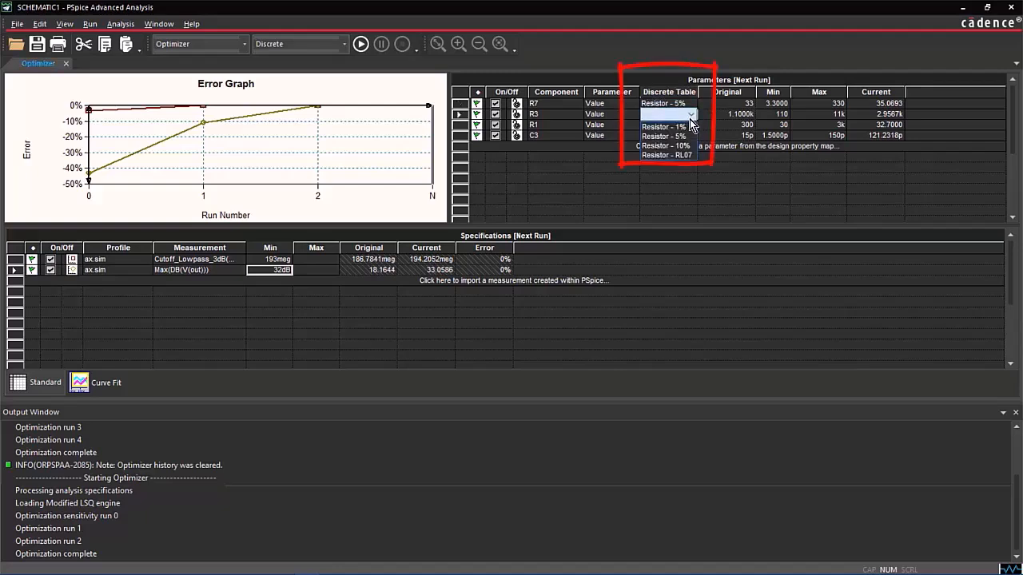
left_click(683, 136)
left_click(691, 127)
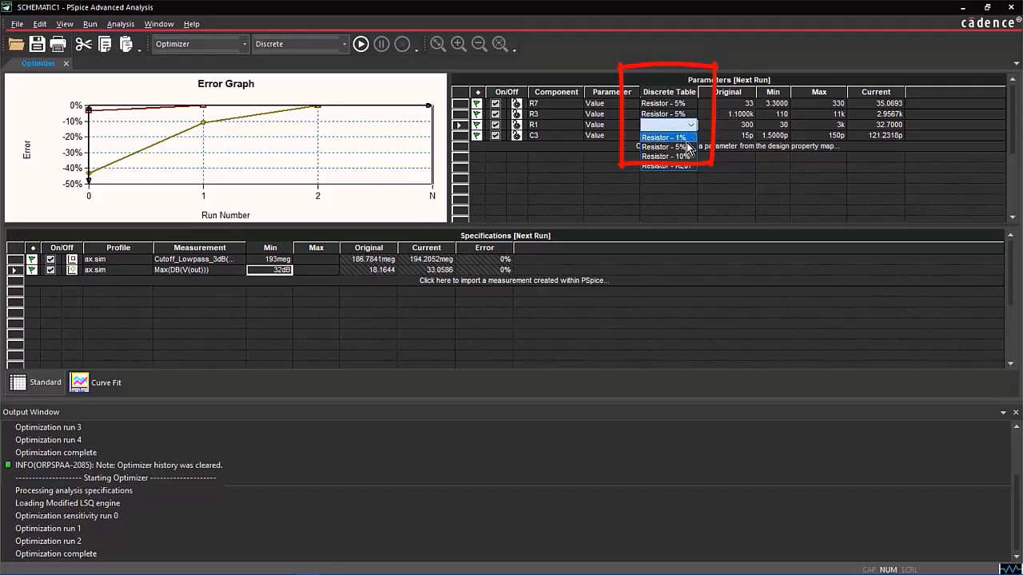
left_click(685, 148)
left_click(689, 136)
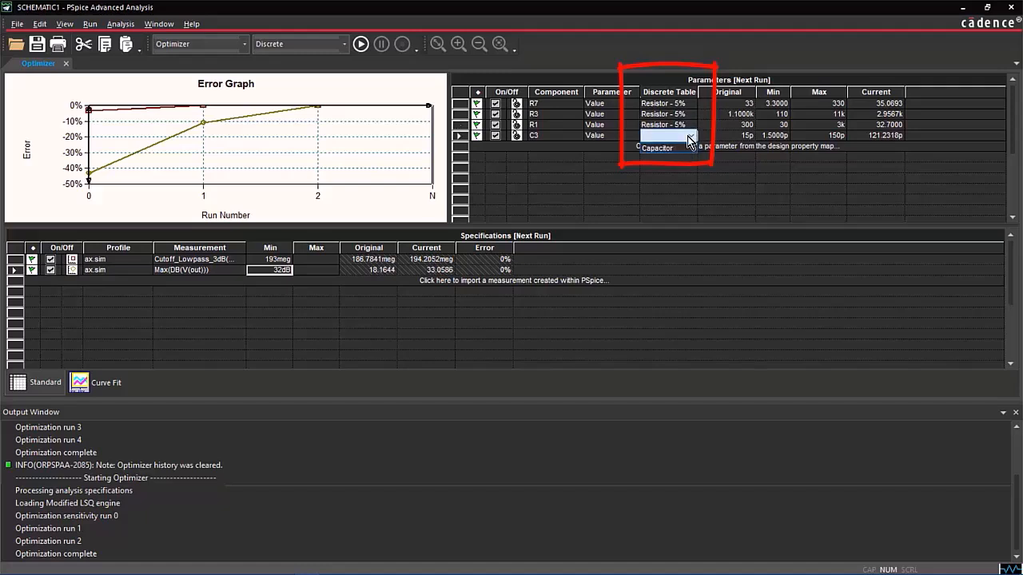
left_click(681, 148)
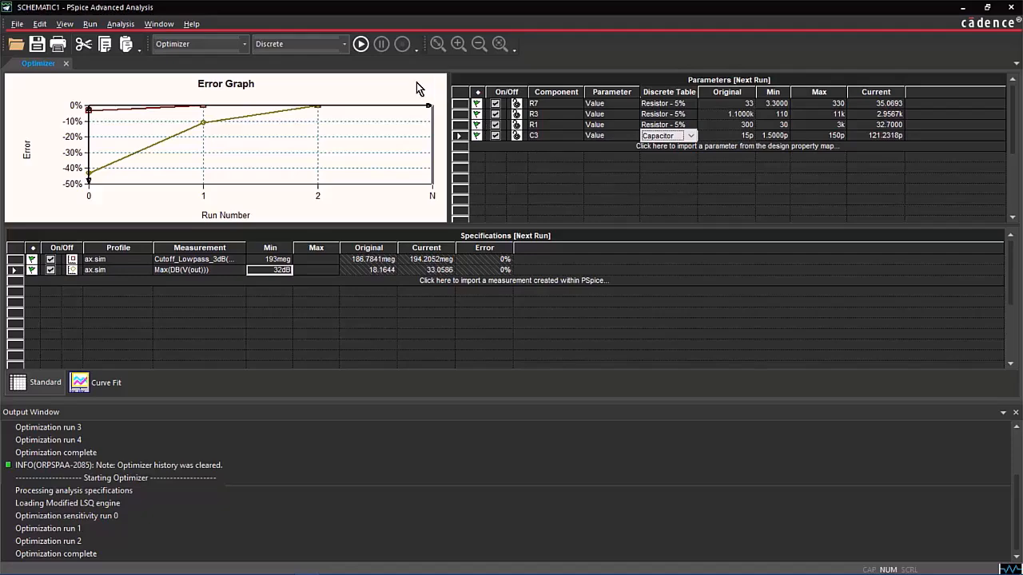
left_click(362, 44)
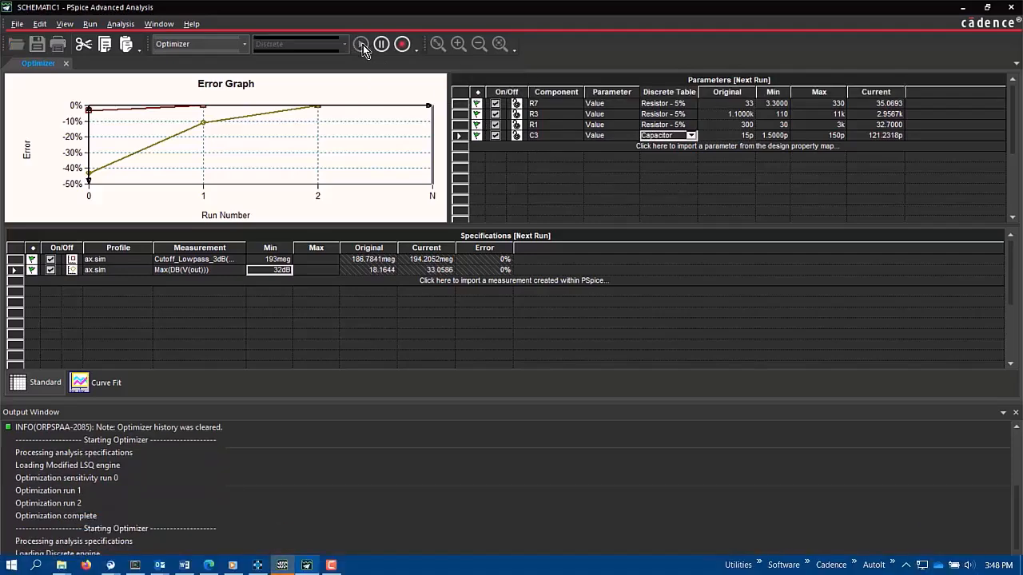